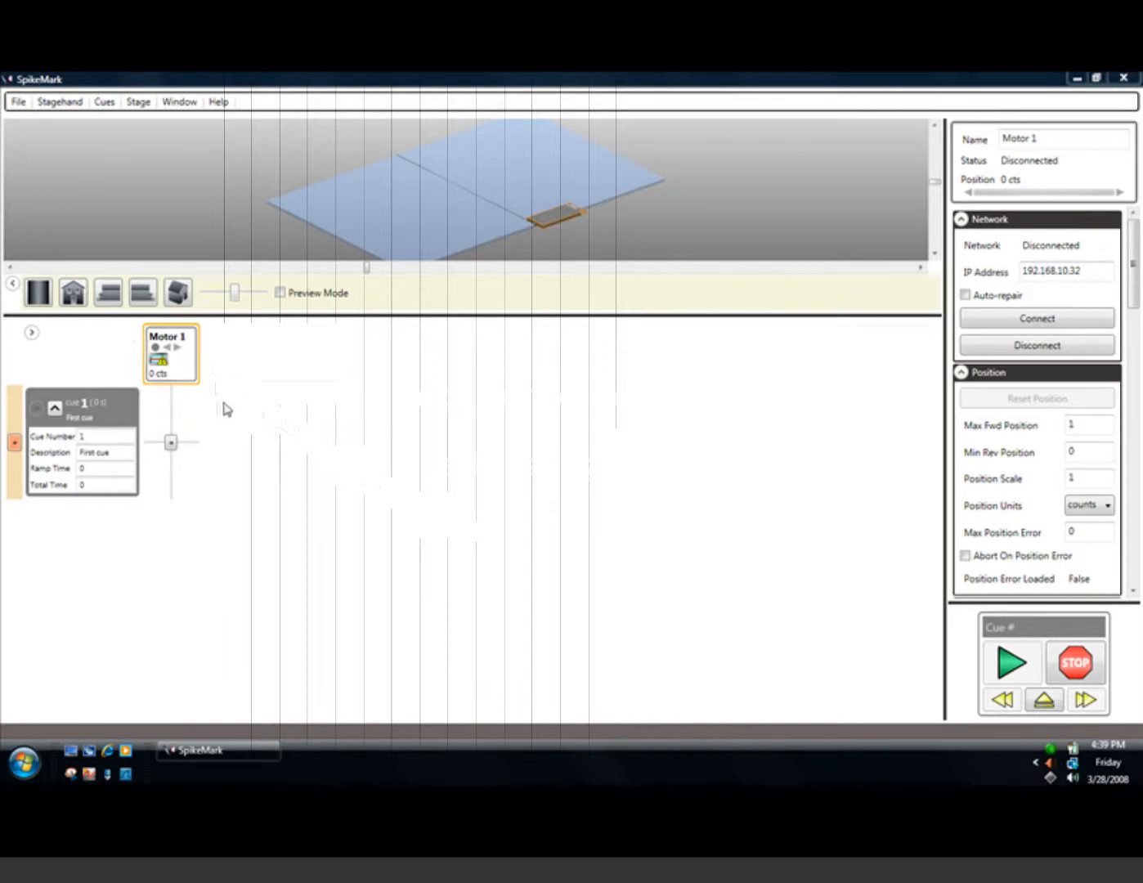
- Add two more motors alongside Motor 1 in the cue sheet
right_click(294, 411)
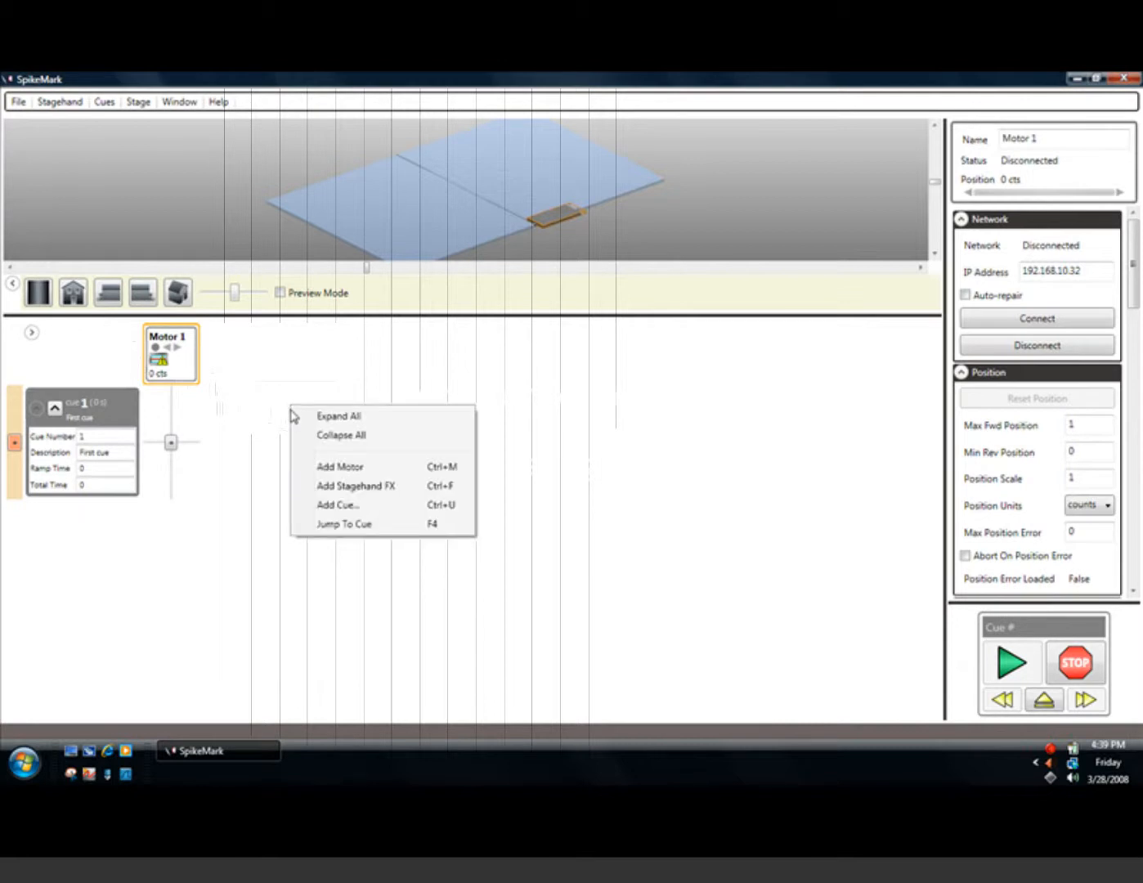
left_click(325, 470)
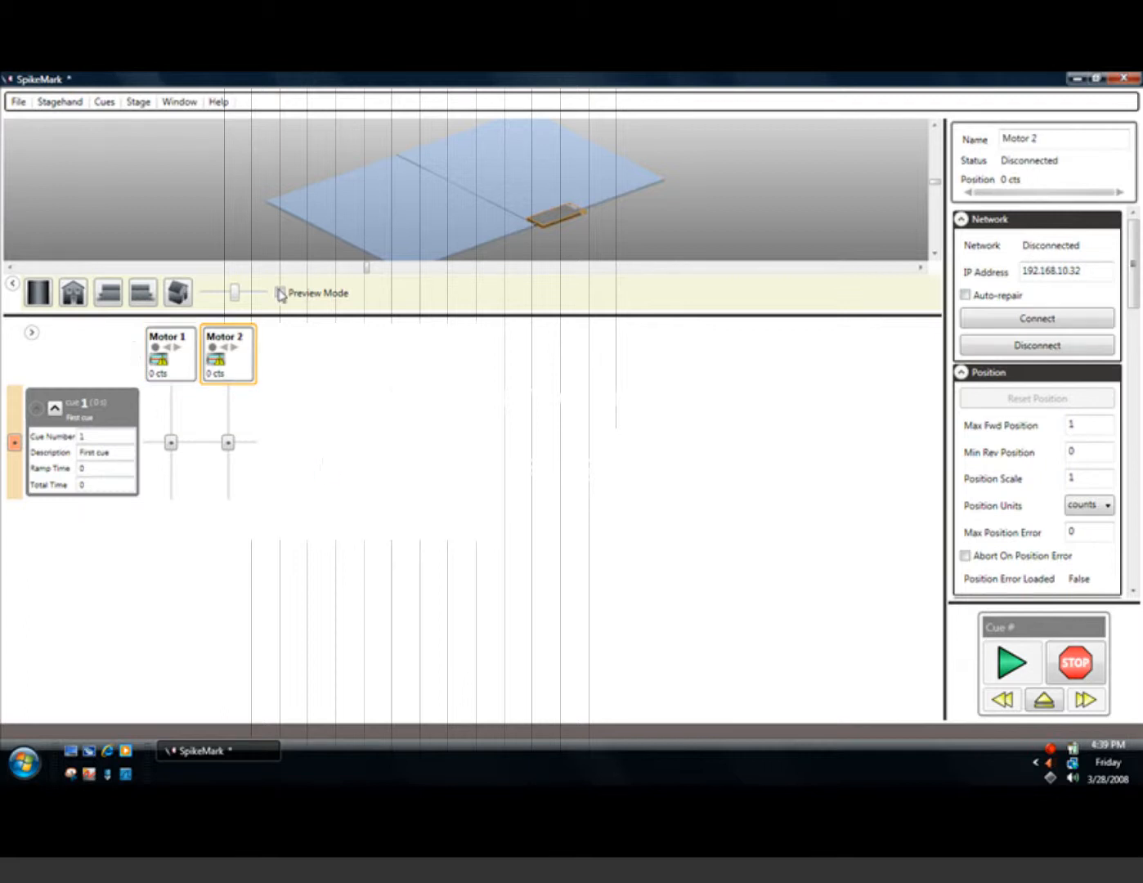
left_click(64, 103)
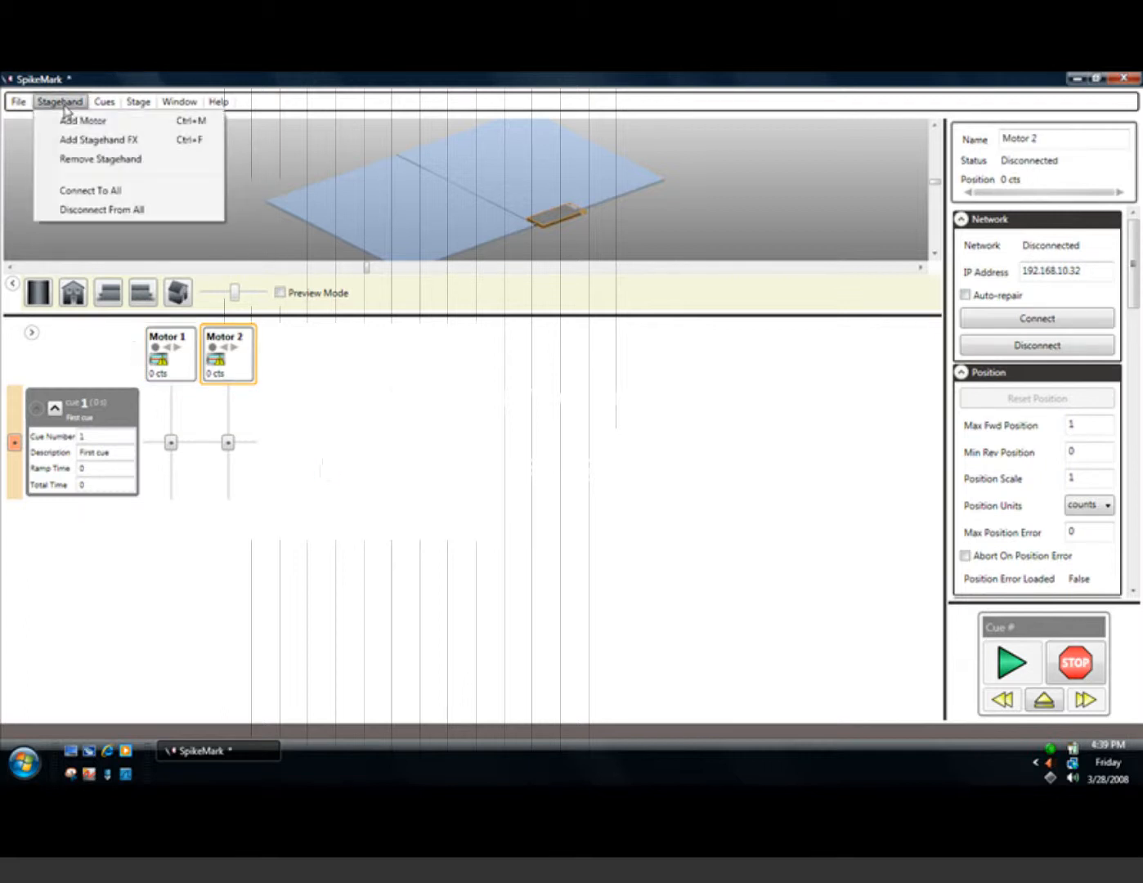
left_click(63, 123)
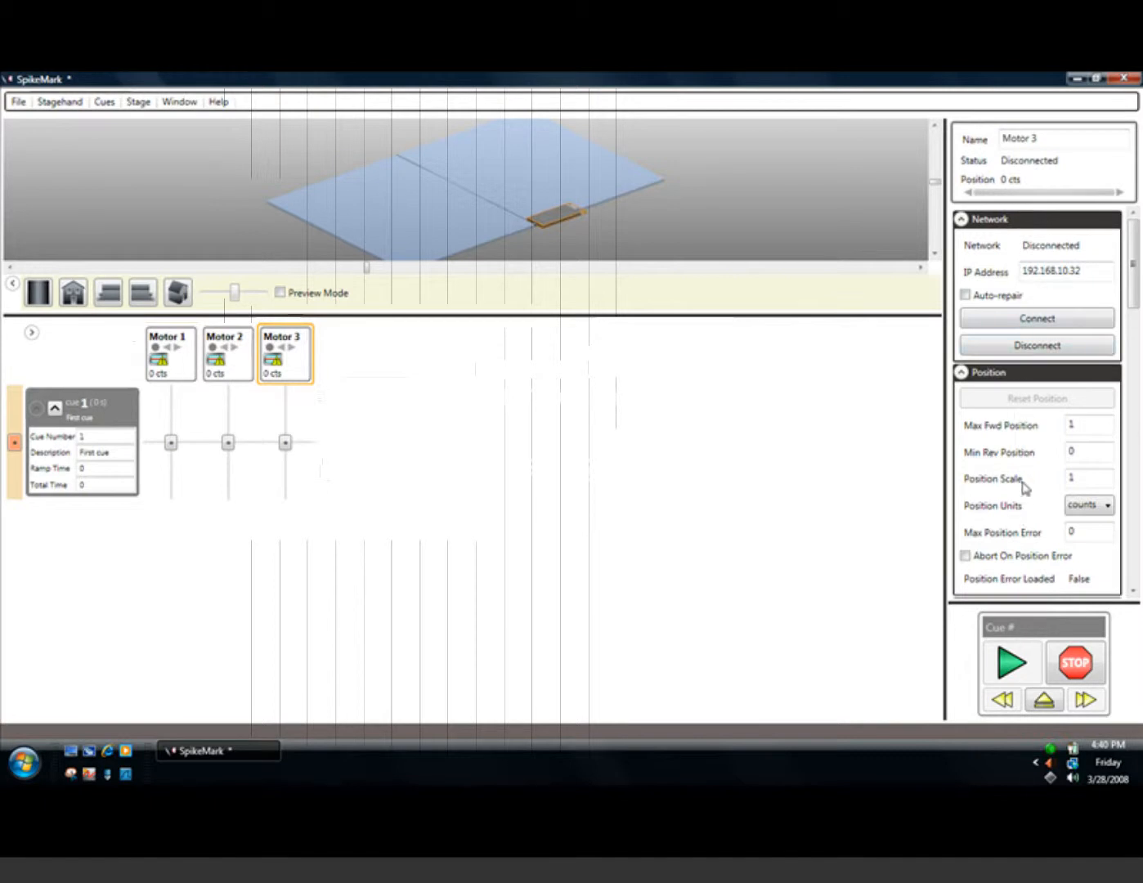
- Set Motor 1's IP address to 192.168.10.100 and try to connect to it
left_click(227, 363)
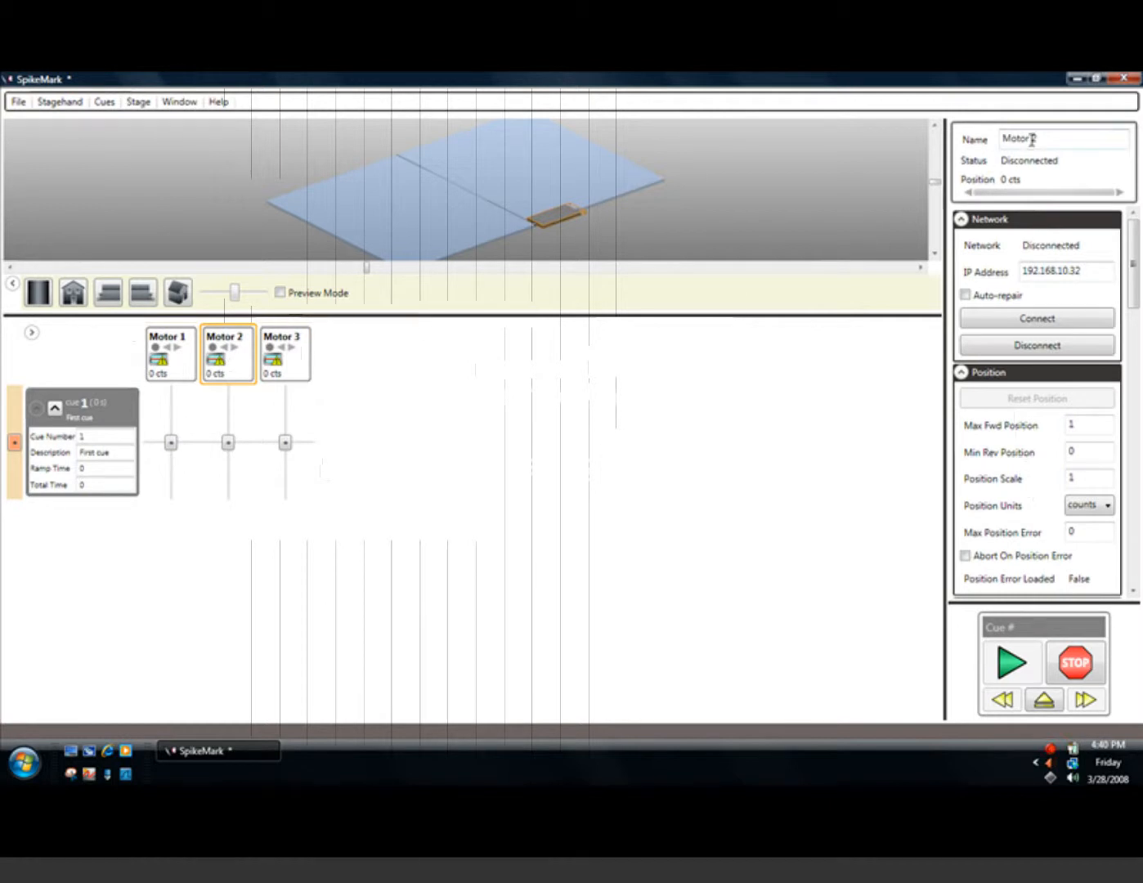
left_click(167, 362)
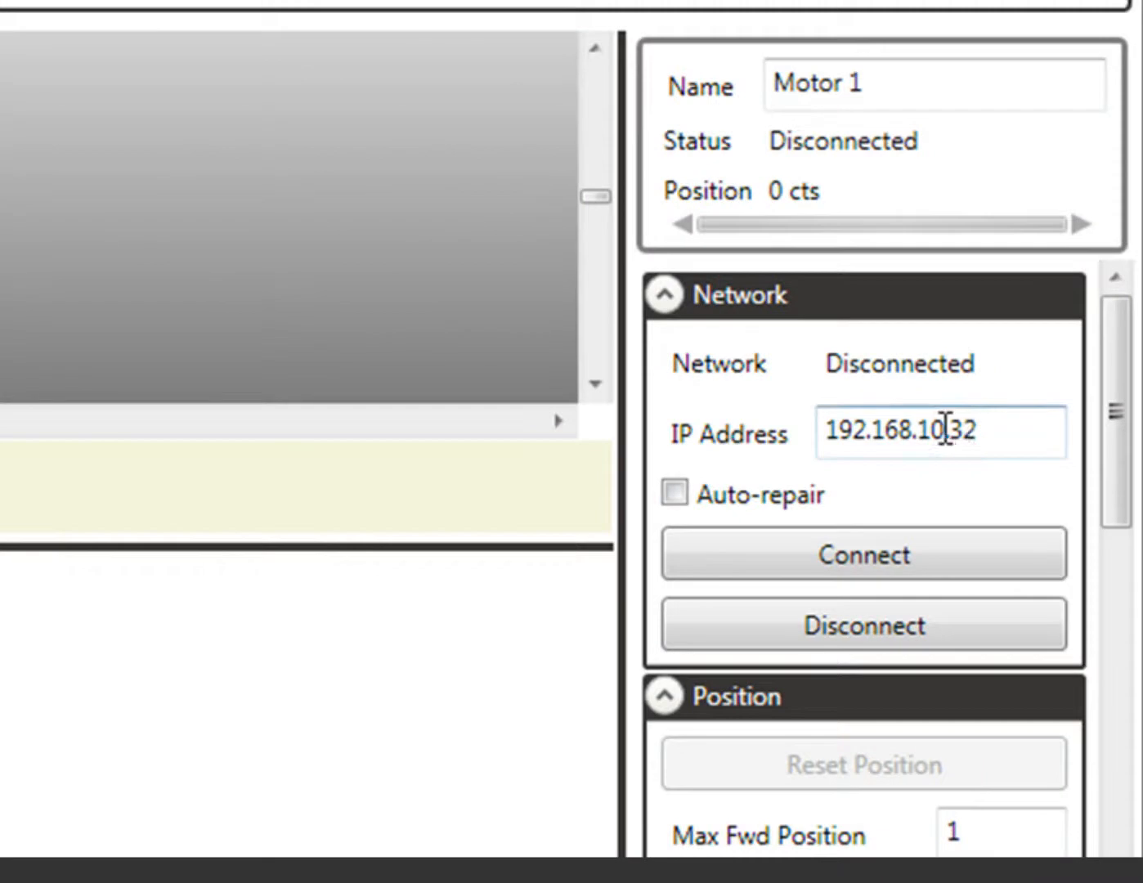
double_click(948, 432)
left_click(1003, 431)
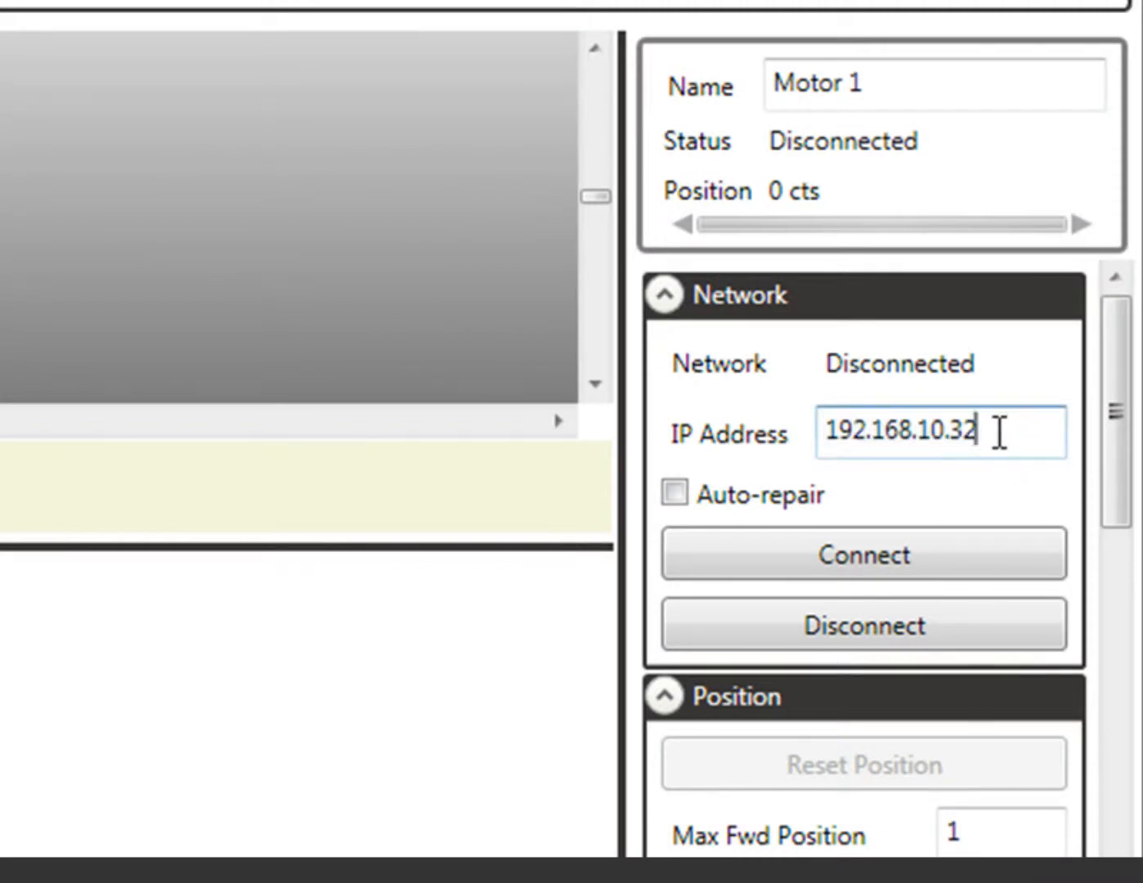
key("BackSpace")
key("BackSpace")
type("100")
left_click(952, 559)
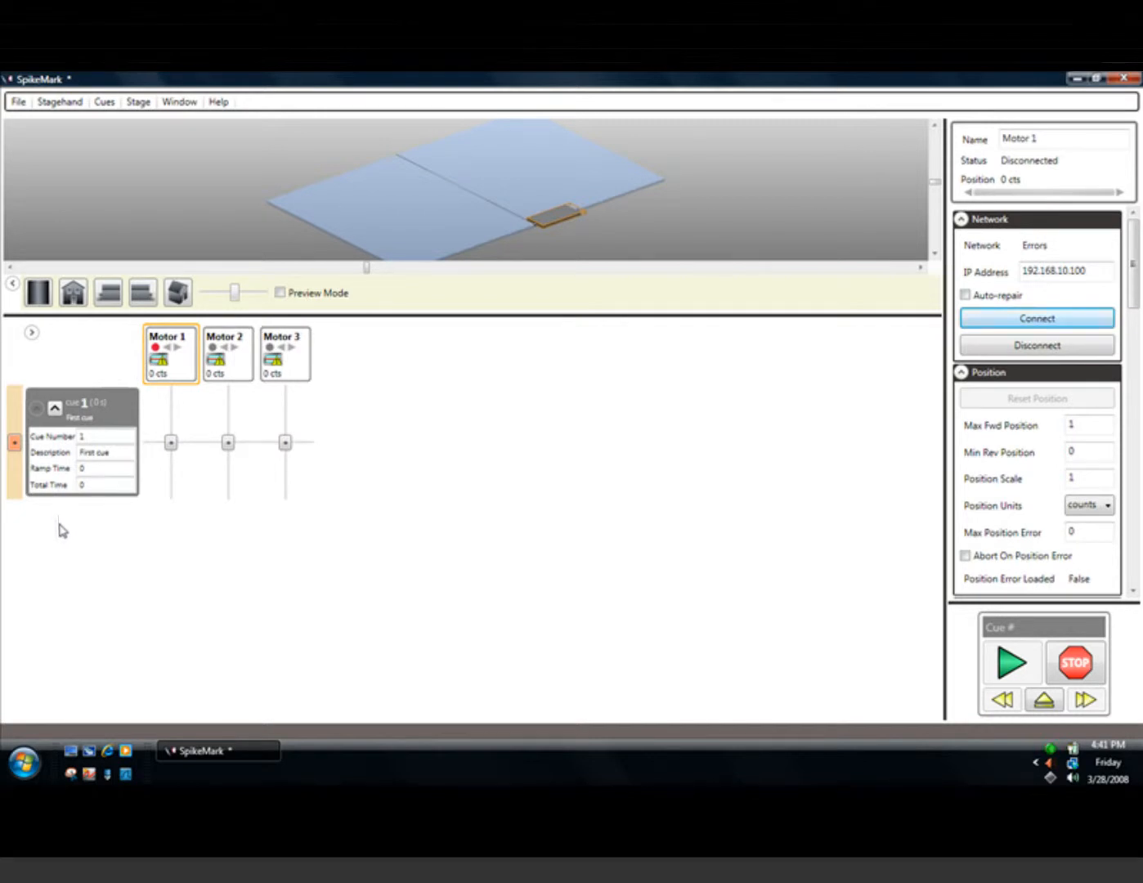
- Switch to the Windows Control Panel and open the Internet Protocol Version 4 (TCP/IPv4) properties of the Local Area Connection
left_click(17, 768)
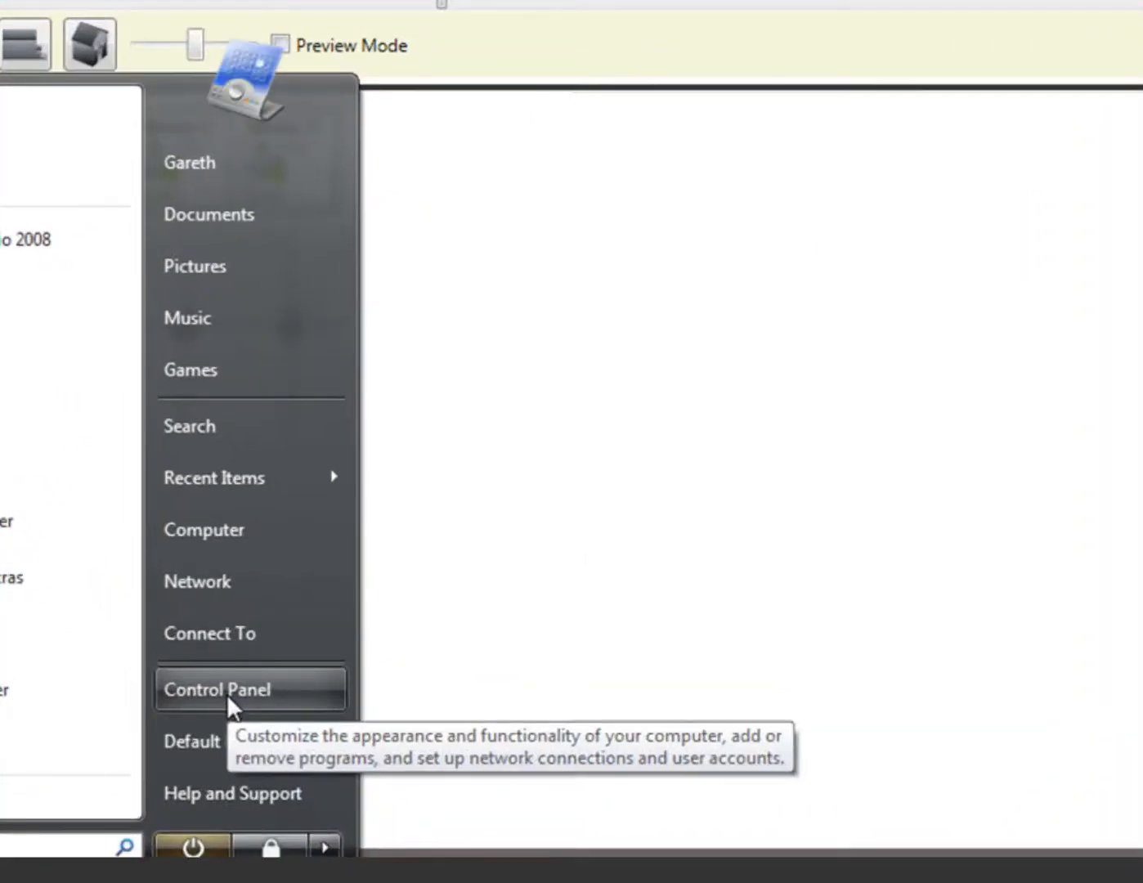
left_click(226, 693)
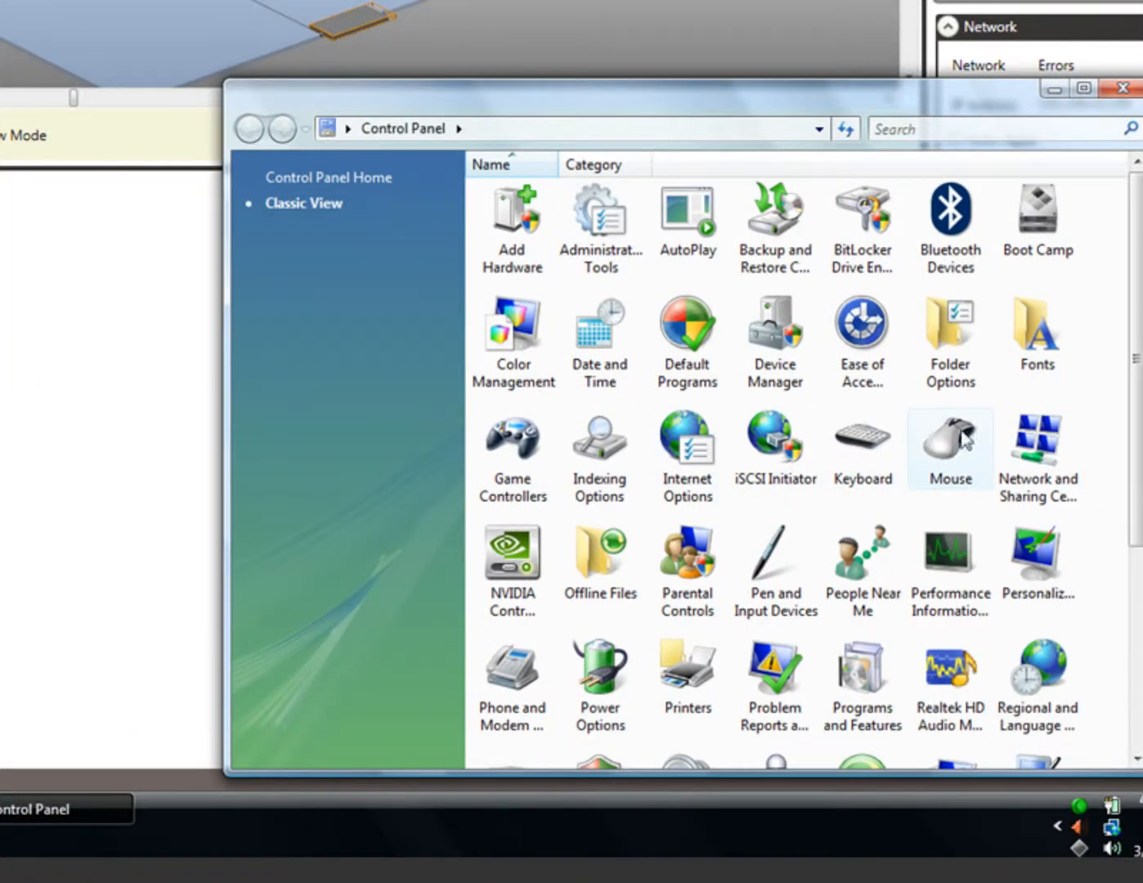
left_click(1041, 450)
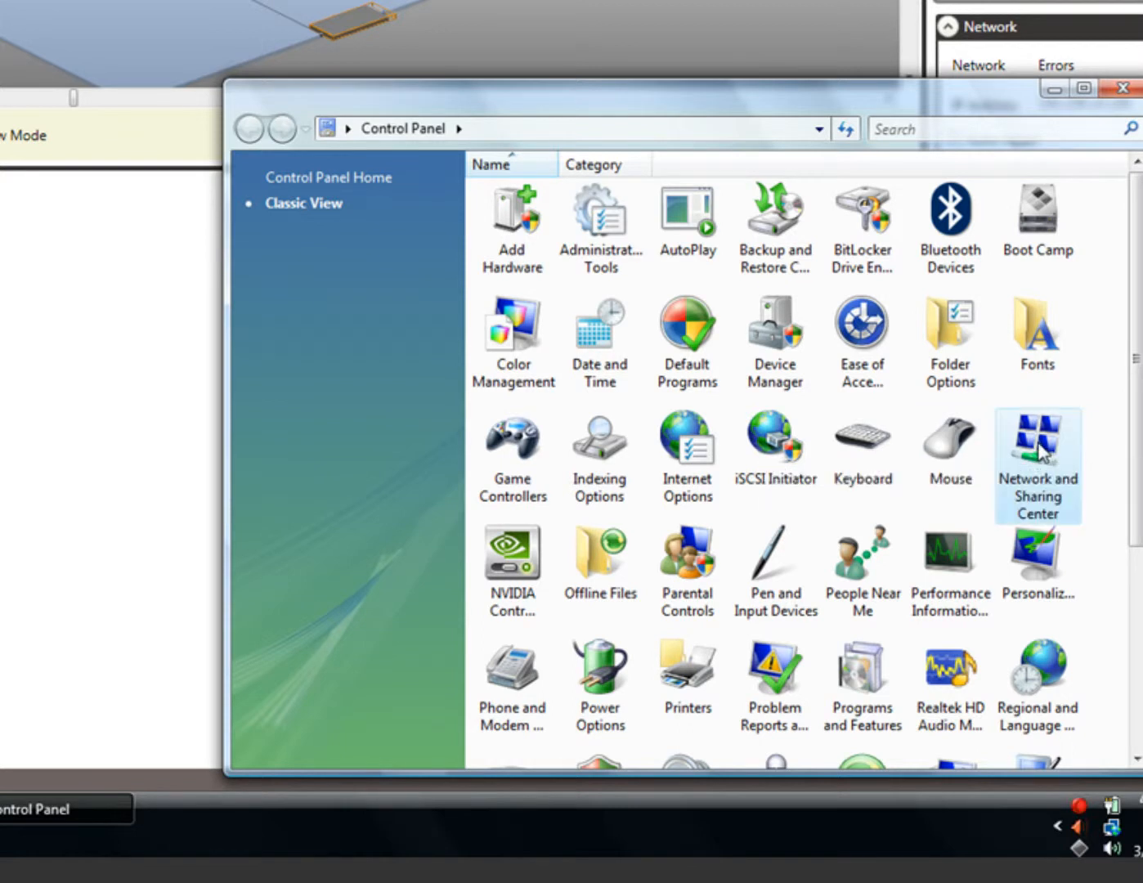
double_click(1041, 451)
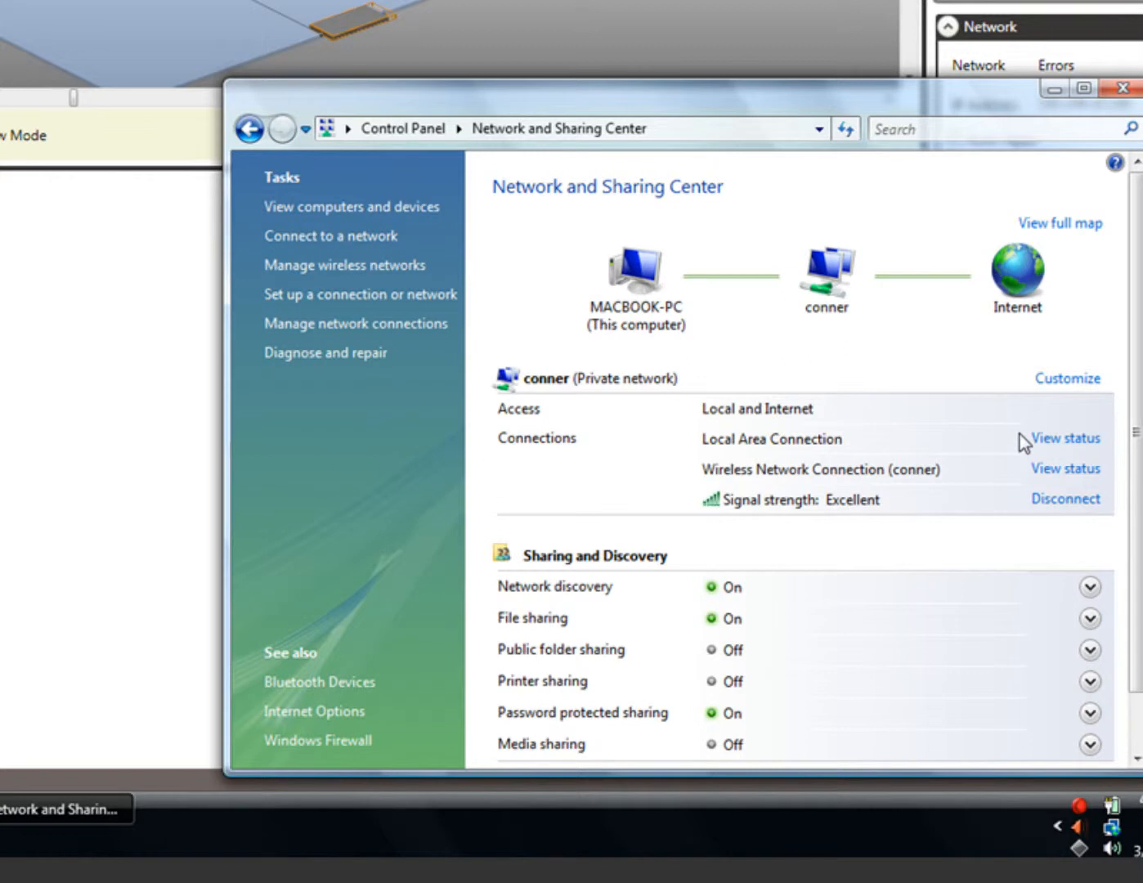
left_click(1044, 441)
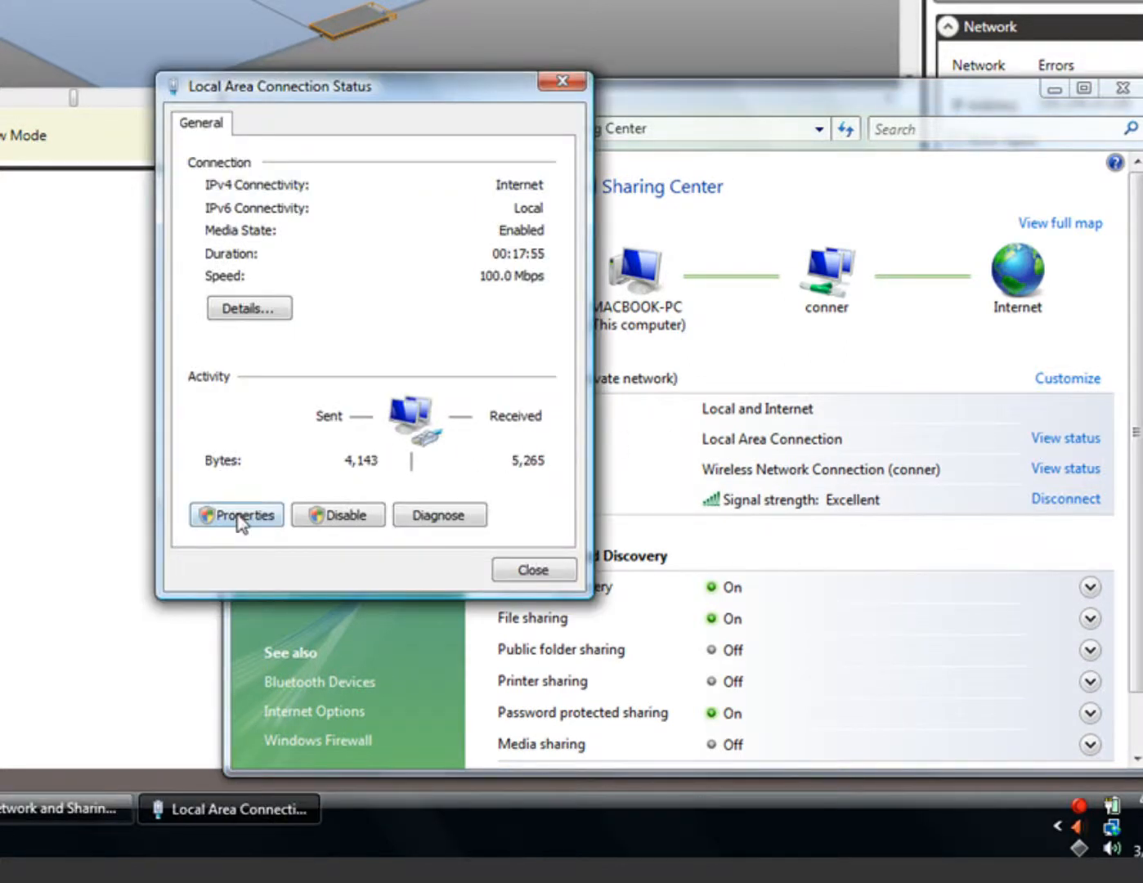
left_click(238, 517)
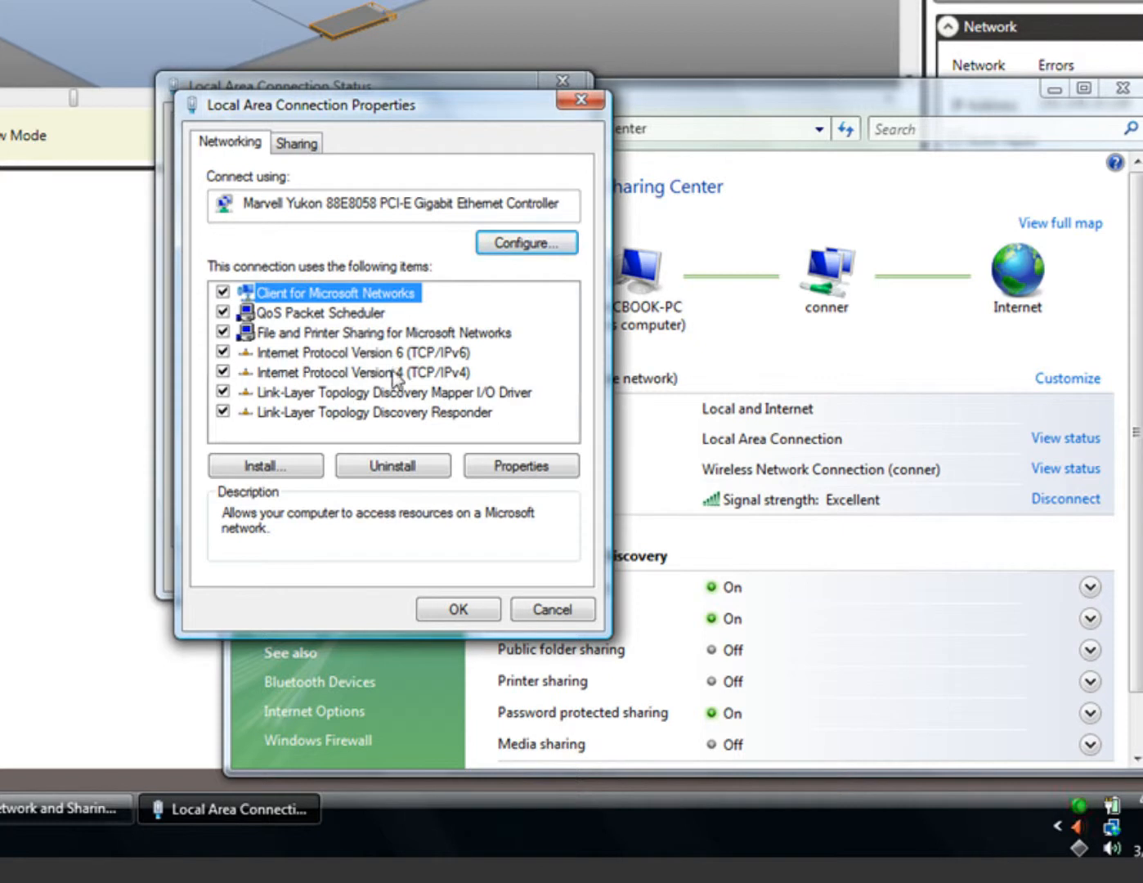
left_click(451, 373)
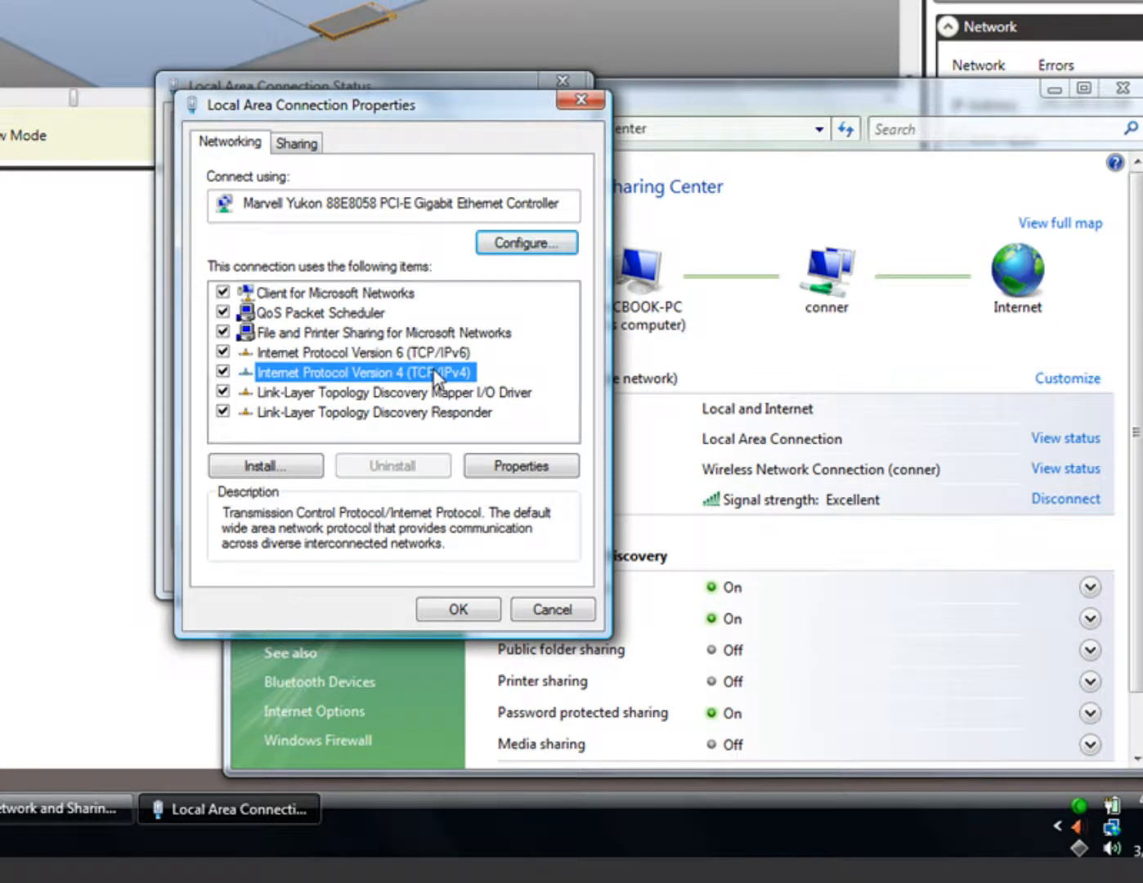
double_click(435, 372)
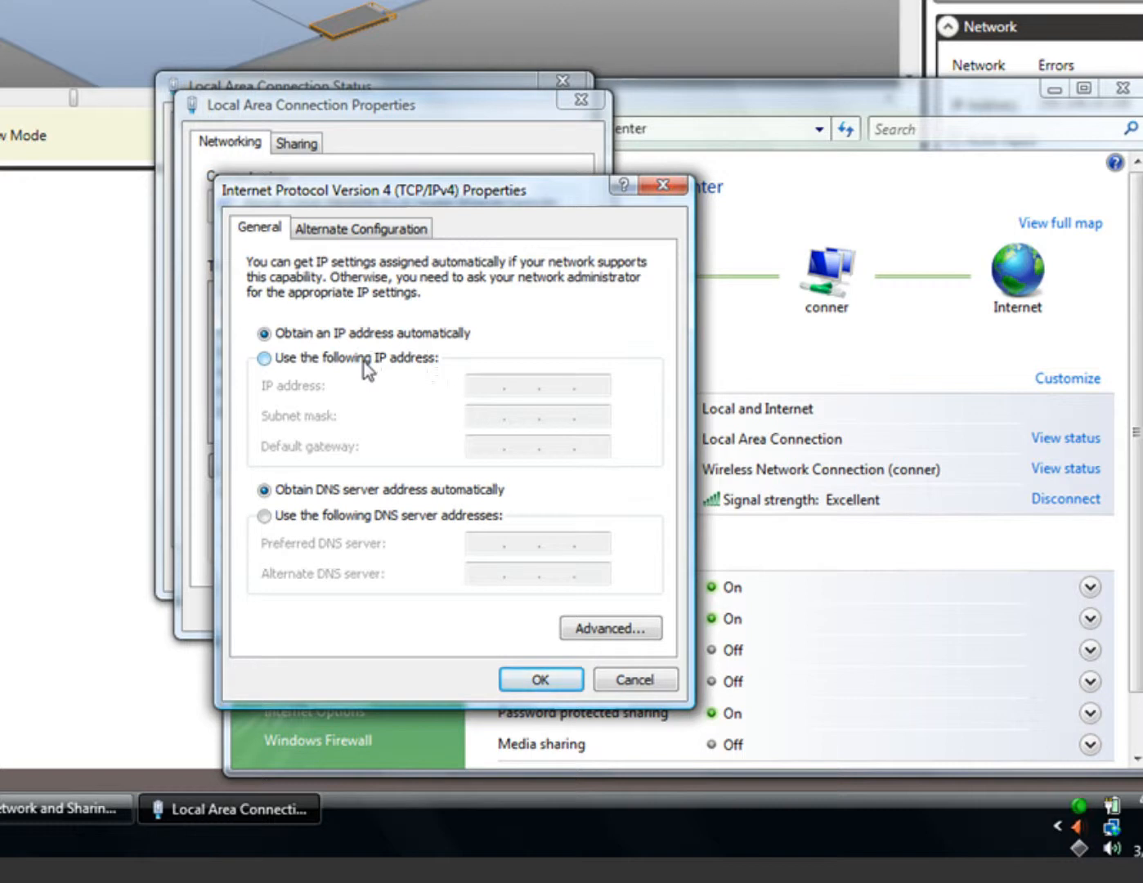
- Assign the computer the static IP address 192.168.10.20 with the subnet mask 255.255.255.0
left_click(264, 360)
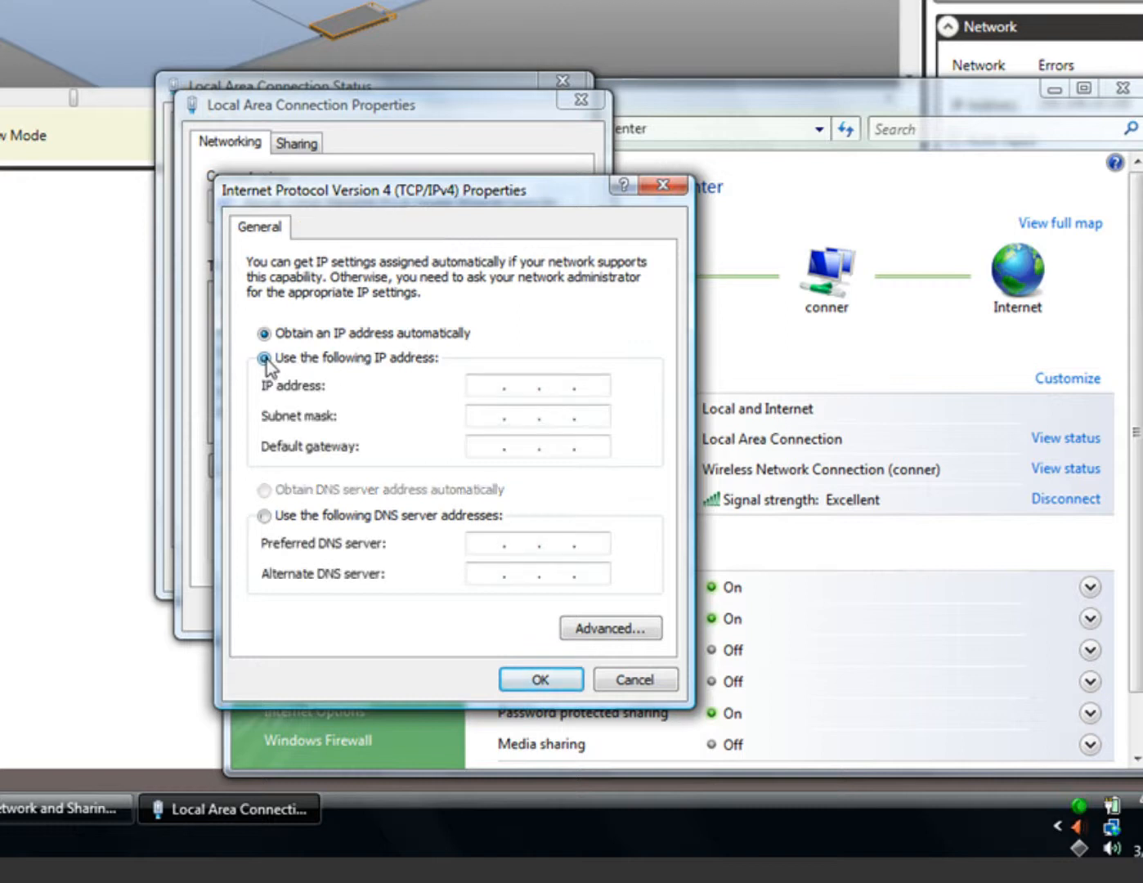
left_click(481, 385)
type("192 .")
type("168 . ")
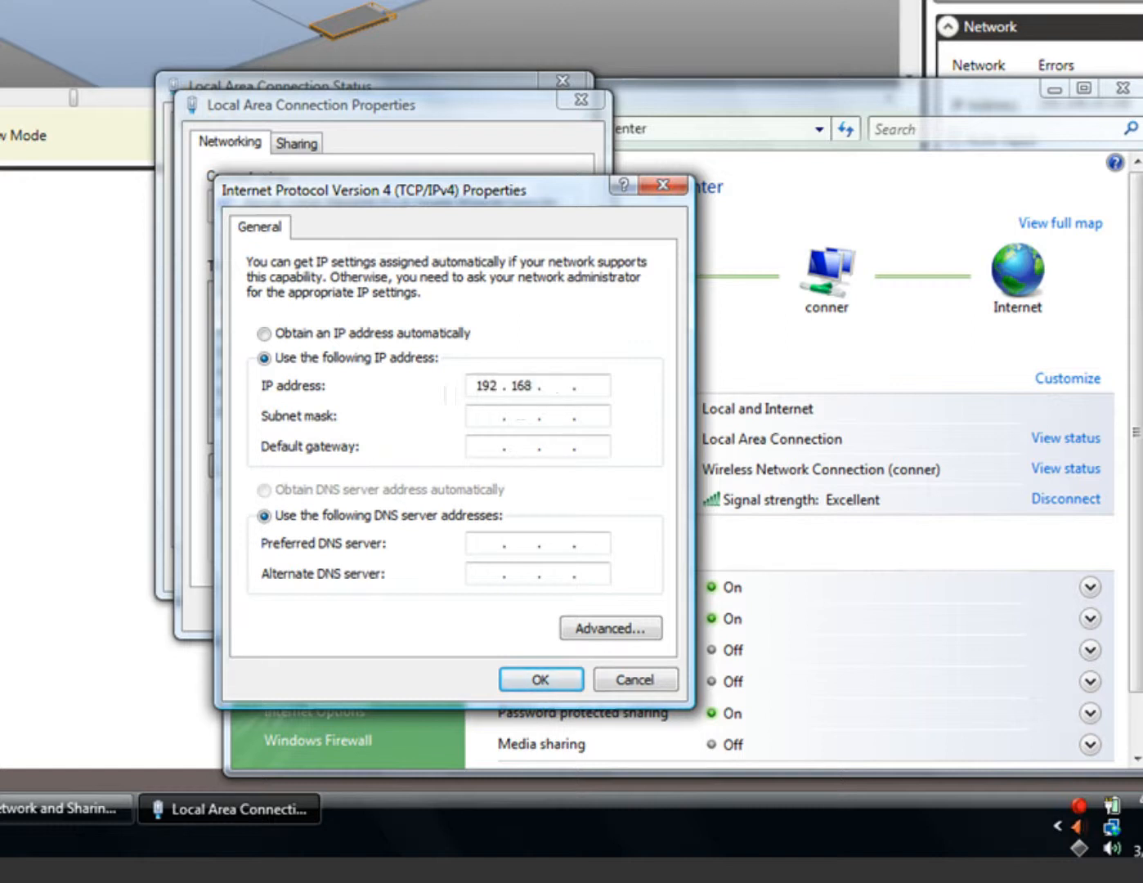
type("10")
type("20")
double_click(482, 385)
double_click(521, 386)
double_click(555, 386)
left_click(592, 386)
double_click(592, 386)
key("Tab")
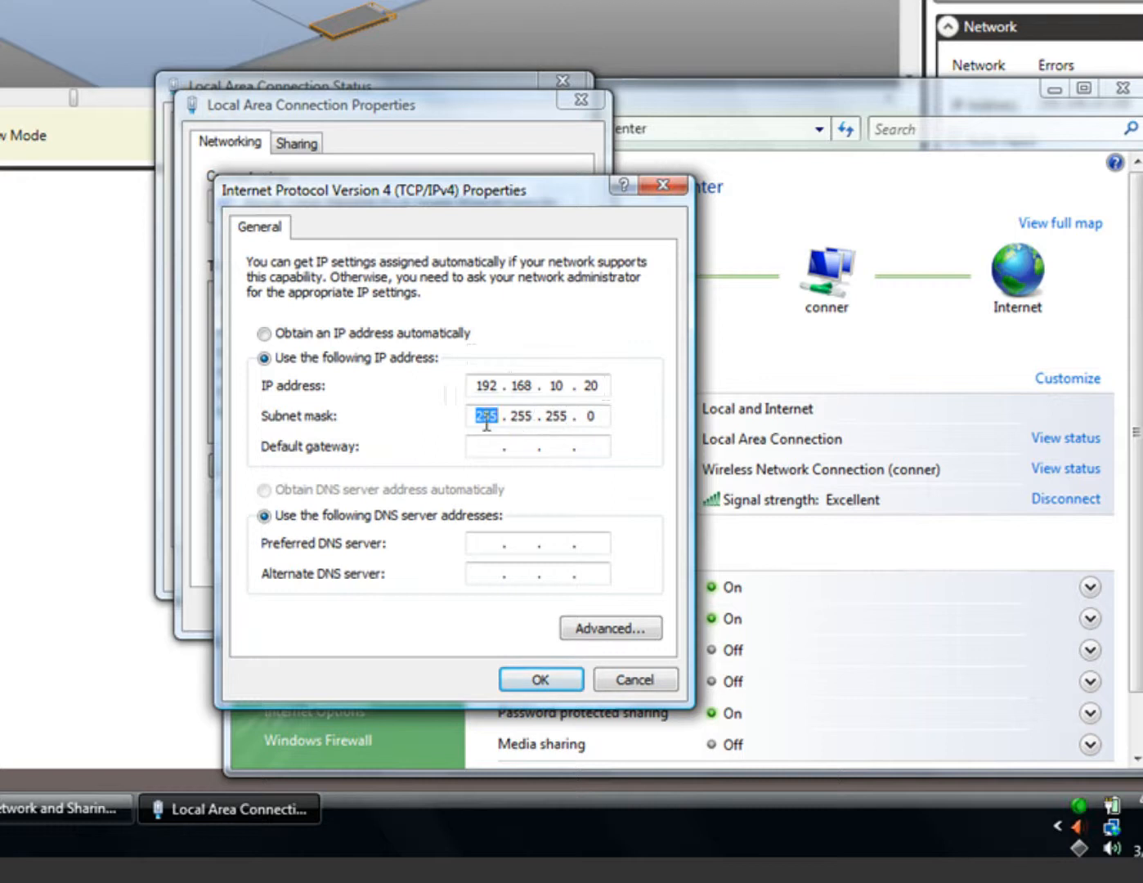
- Apply the Local Area Connection settings, return to SpikeMark and connect to Motor 1
left_click(547, 681)
left_click(480, 606)
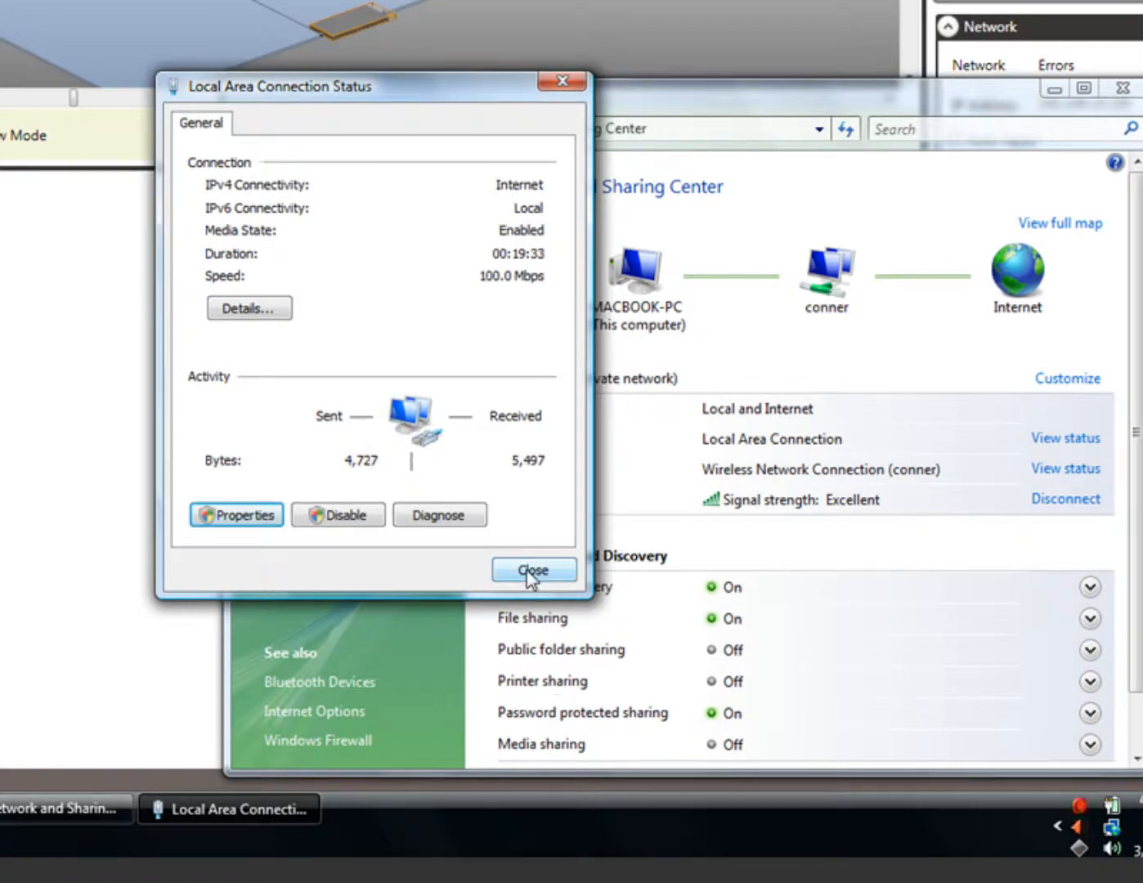
left_click(527, 571)
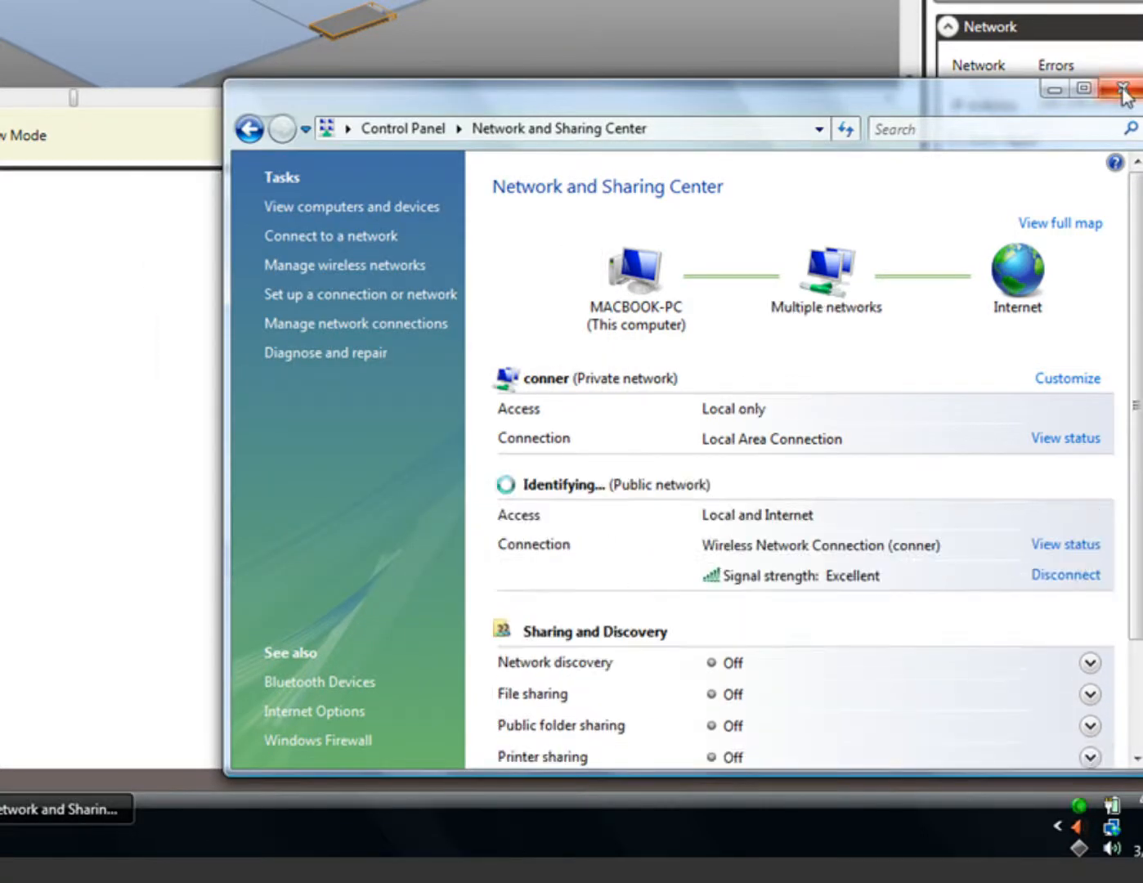
left_click(1123, 92)
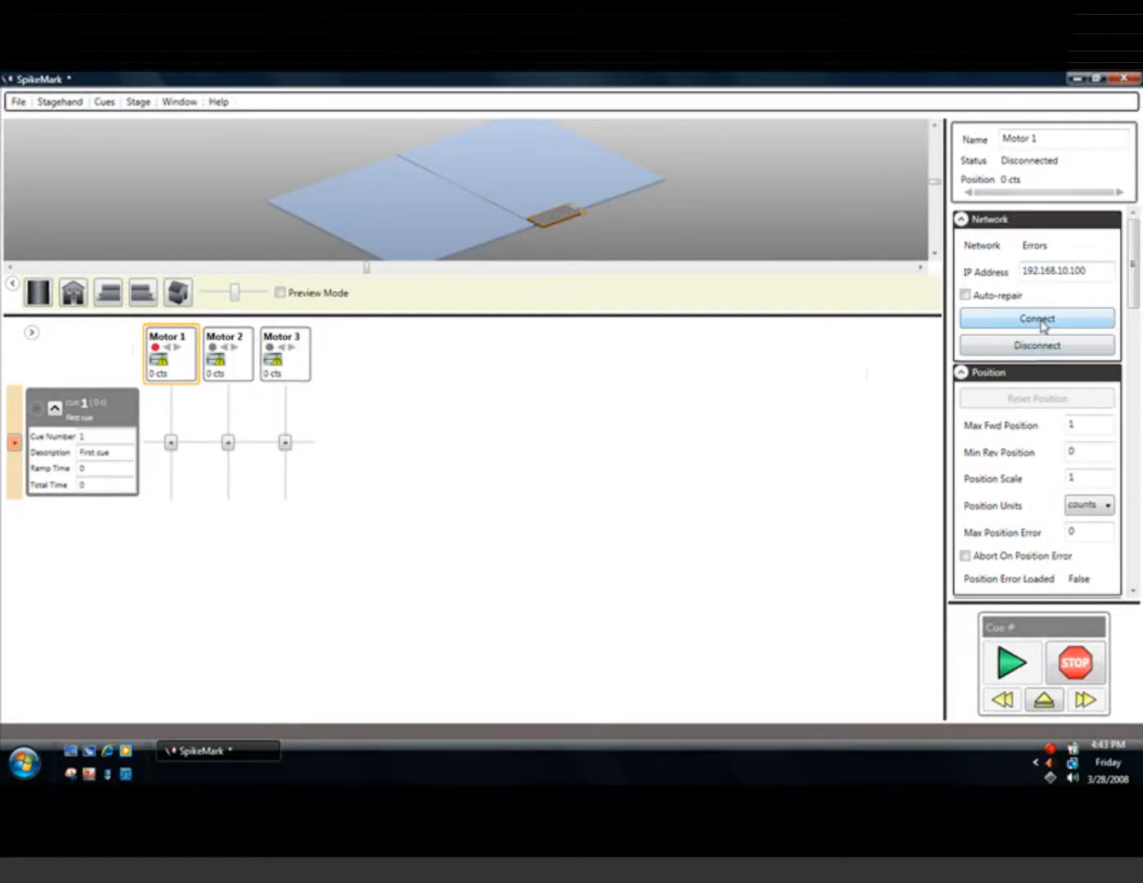
left_click(1042, 320)
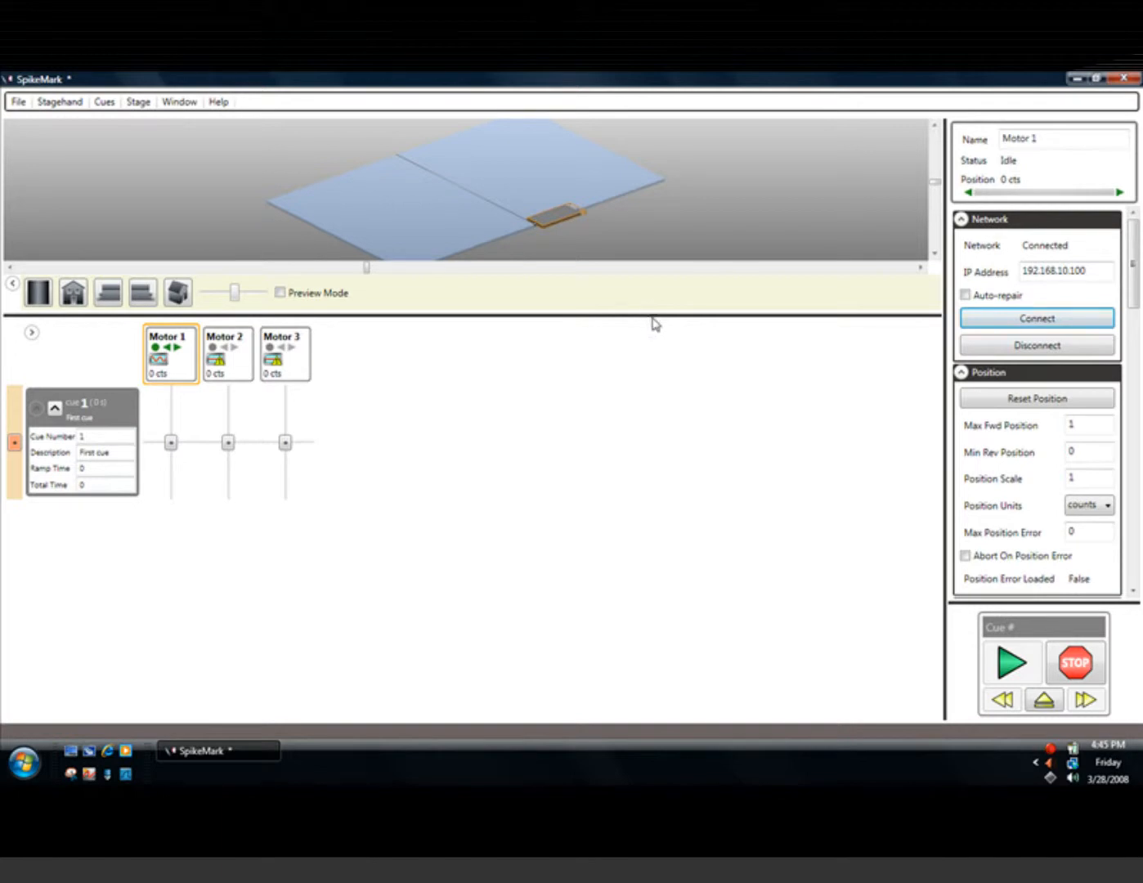
- Enlarge the 3D stage view and collapse Motor 1's Network, Position, Spikes and Speed settings
left_click_drag(652, 315, 631, 434)
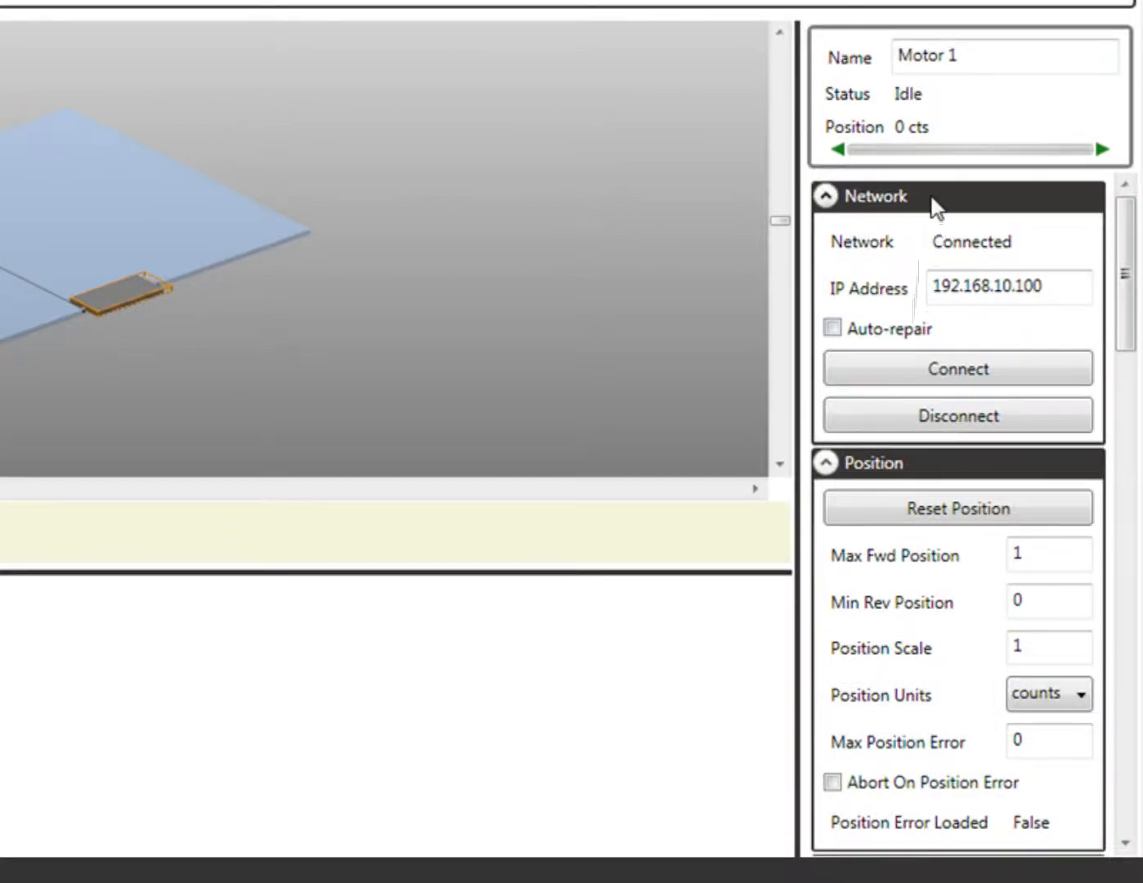
left_click(932, 203)
left_click(933, 232)
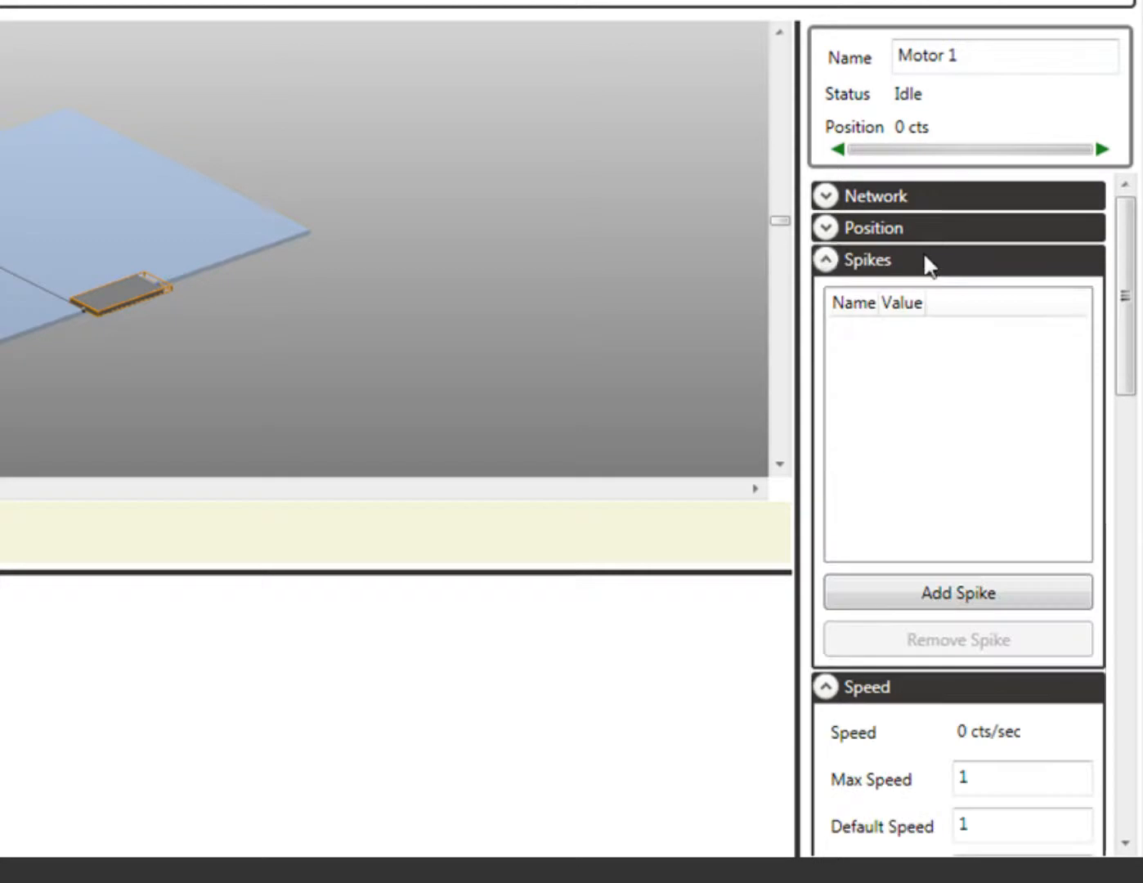
left_click(925, 260)
left_click(924, 293)
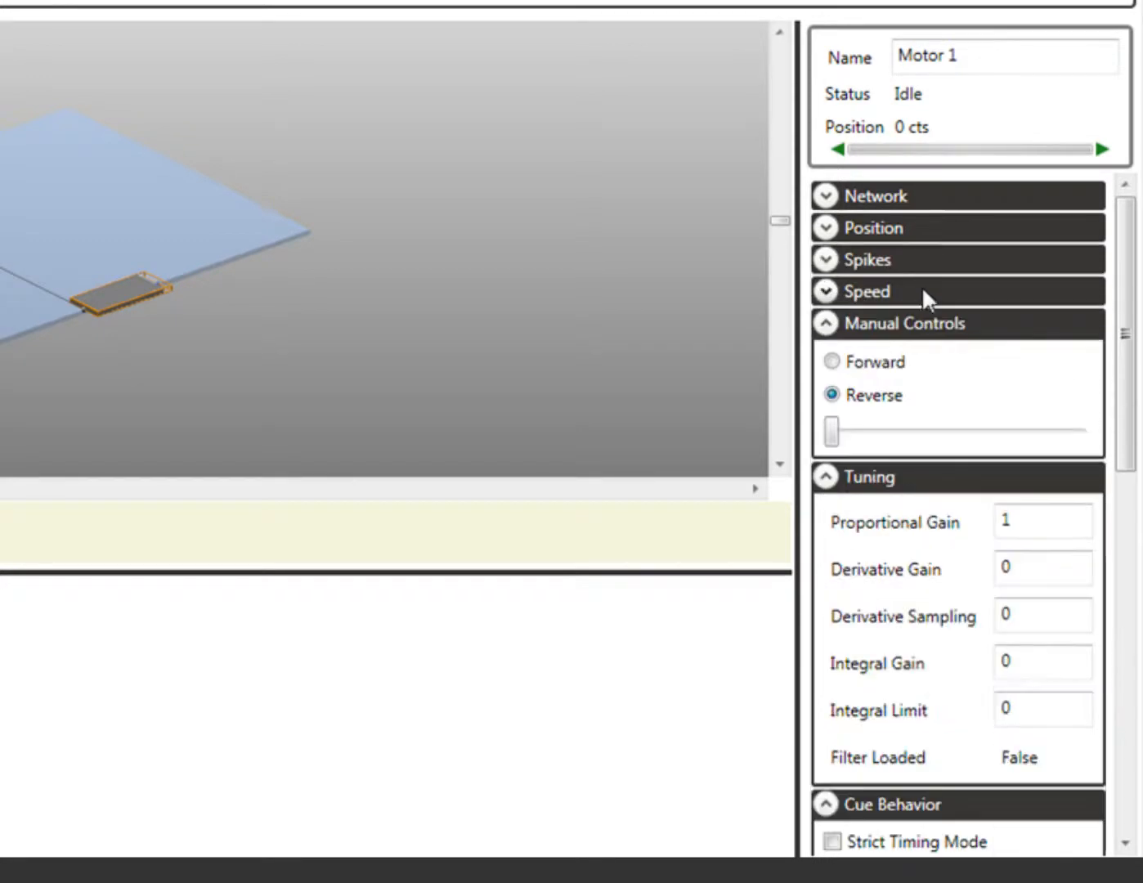
- Expand the Speed settings and jog Motor 1 manually forward and in reverse, finishing with the manual speed at zero
left_click(891, 375)
left_click(826, 294)
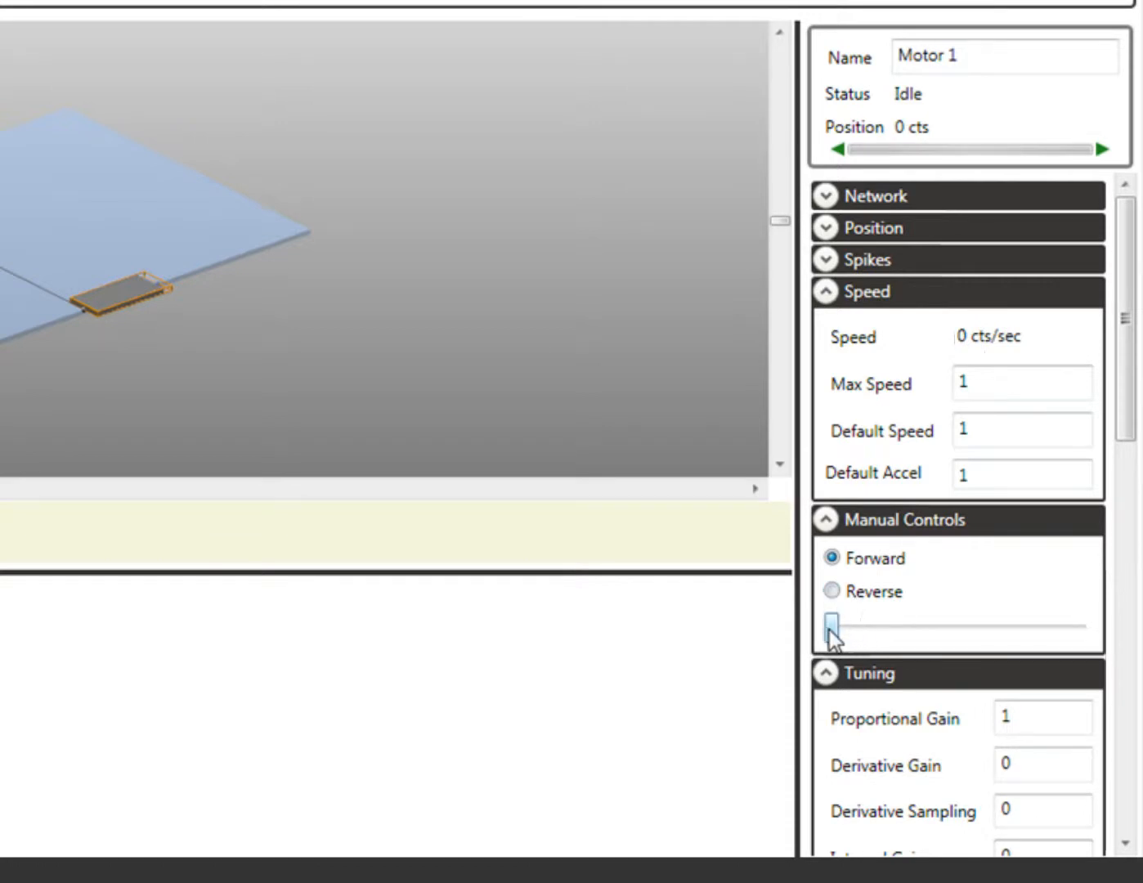
left_click_drag(831, 631, 871, 629)
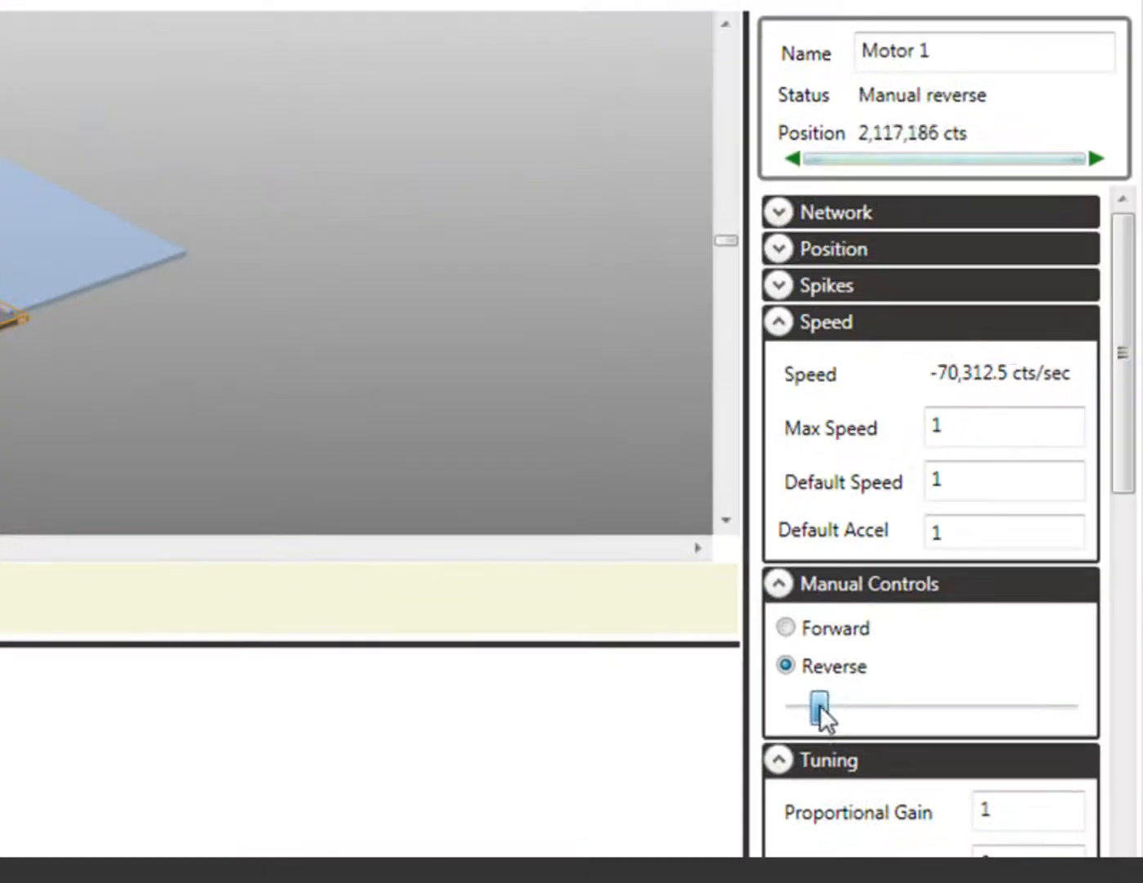
left_click_drag(820, 705, 827, 705)
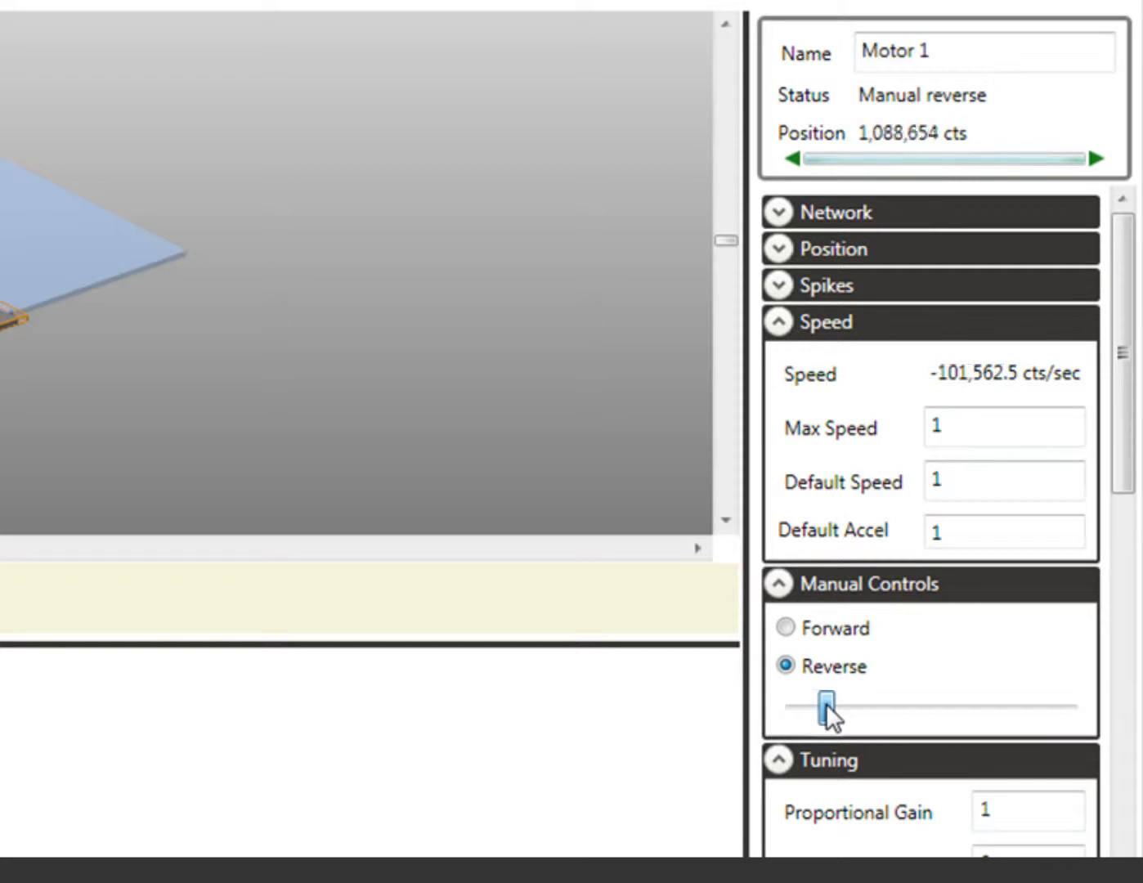
left_click_drag(826, 704, 785, 702)
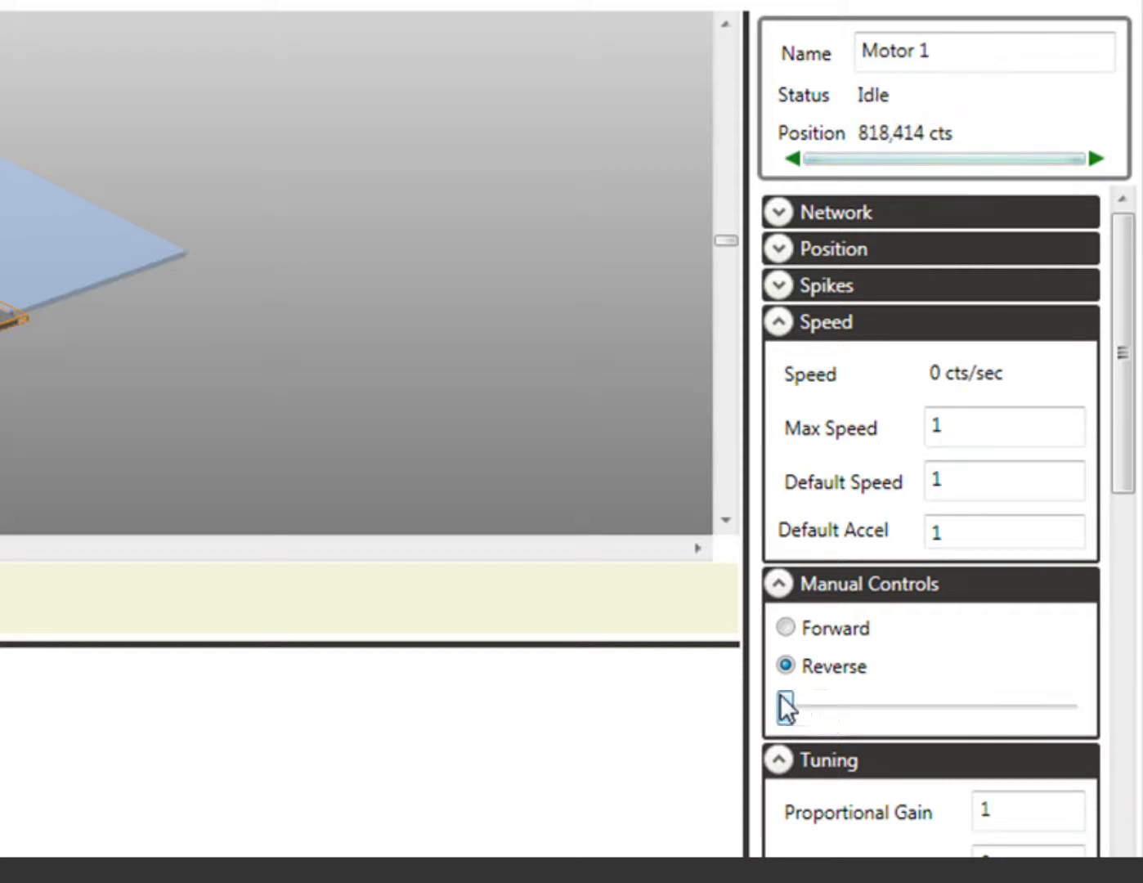